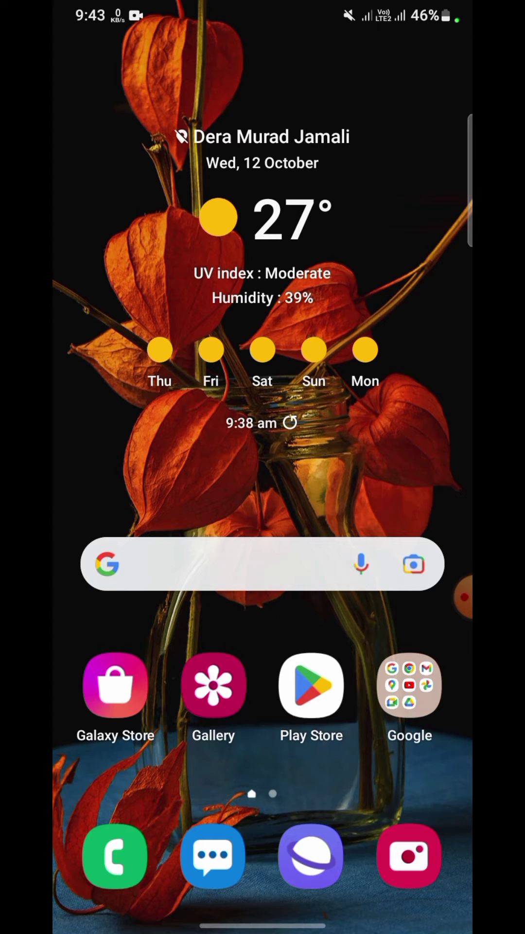
- Glance at the app drawer, then settle on the second home page with the clock widgets
mouse_move(402, 467)
mouse_down()
mouse_move(109, 467)
mouse_move(401, 467)
mouse_up()
mouse_move(263, 729)
mouse_down()
mouse_move(262, 365)
mouse_move(262, 730)
mouse_up()
drag(409, 467, 116, 467)
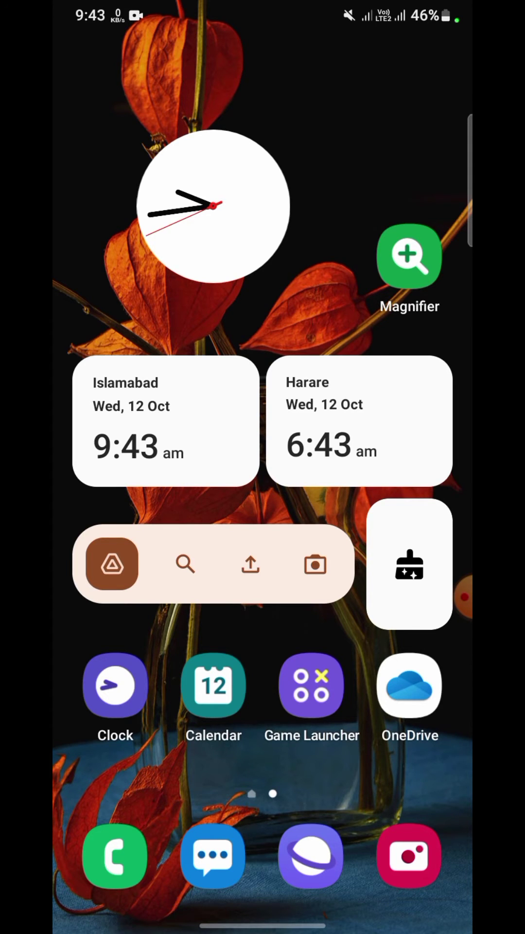
- Go from the notification shade into Settings, Connections, then Mobile Hotspot and Tethering
drag(145, 438, 439, 438)
drag(262, 15, 263, 511)
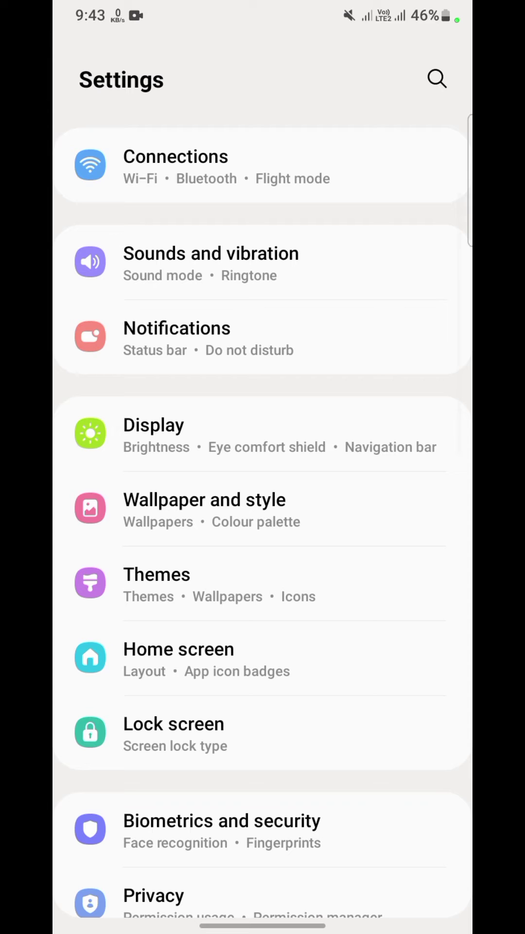
click(262, 167)
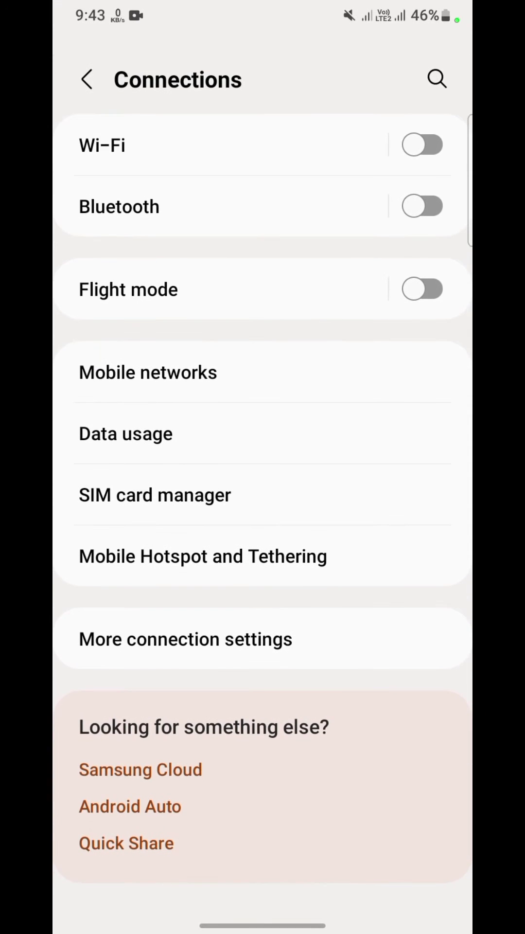
click(203, 556)
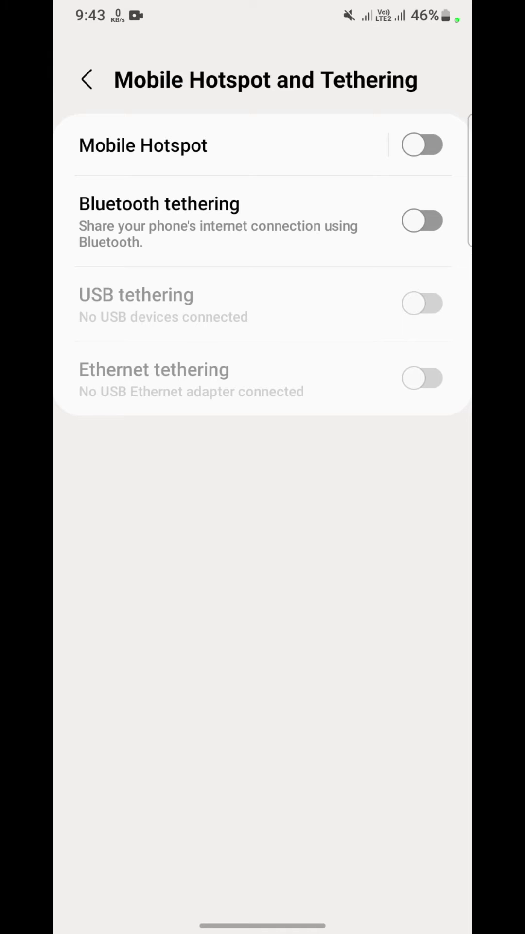
- Open Mobile Hotspot and its Configure form to edit the network settings
click(220, 145)
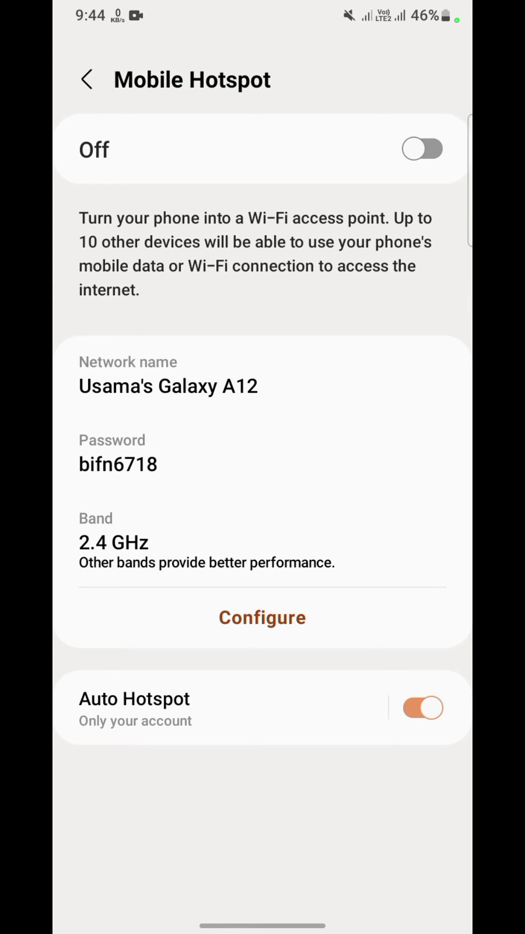
click(263, 617)
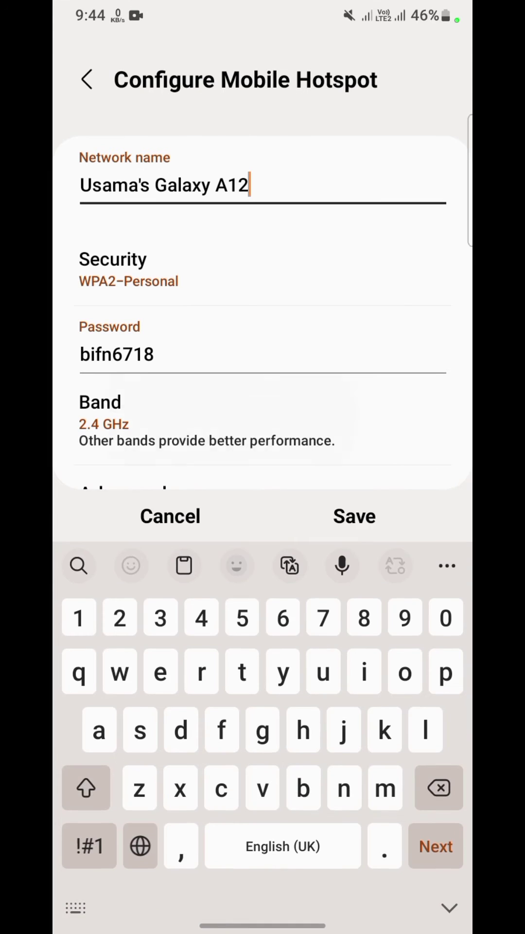
- Save the hotspot band as 5 GHz preferred
click(104, 416)
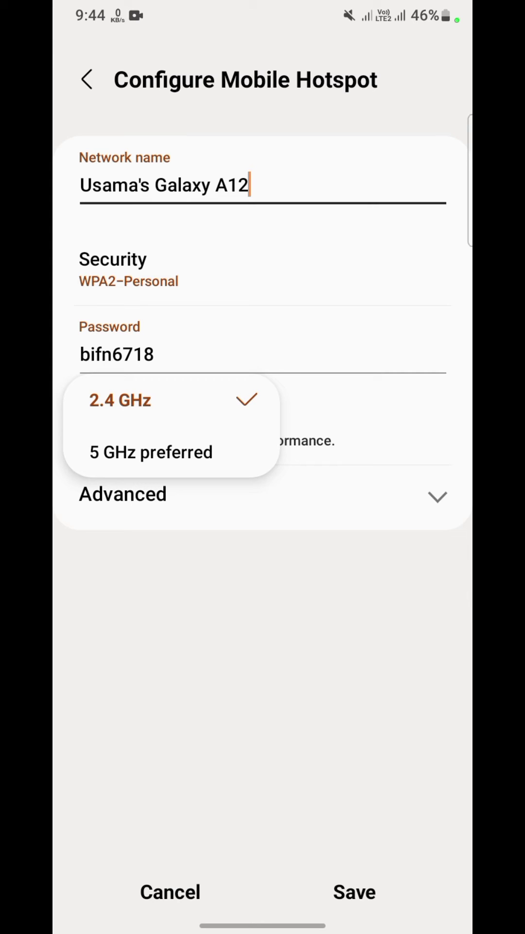
click(151, 452)
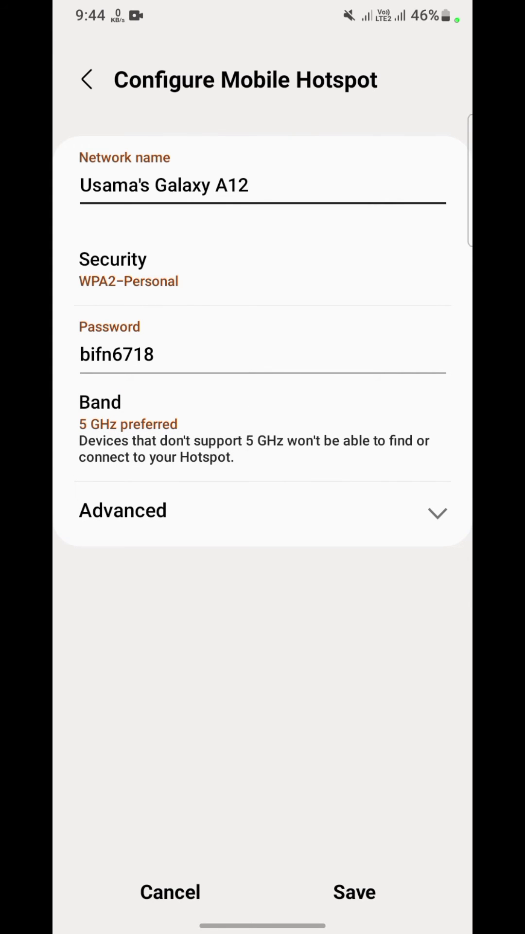
click(354, 892)
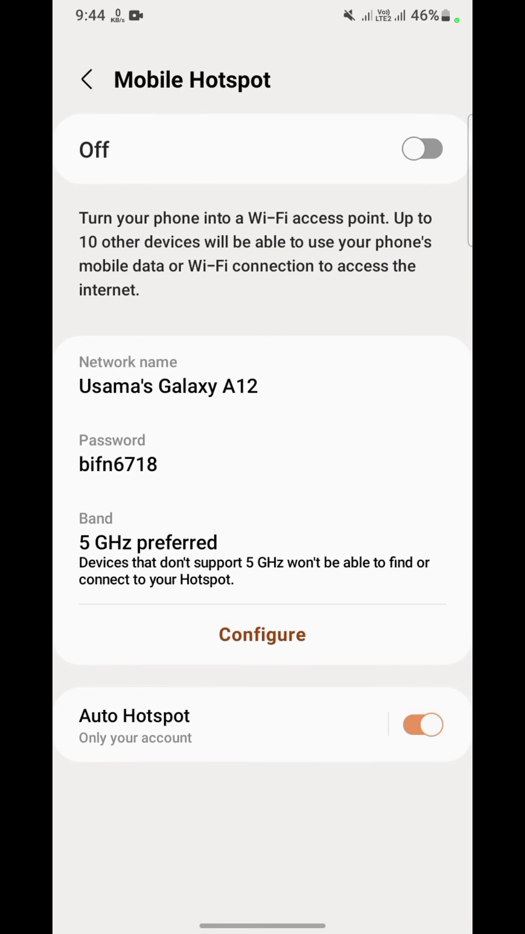
- Switch Mobile Hotspot on and return to the home screen
click(422, 148)
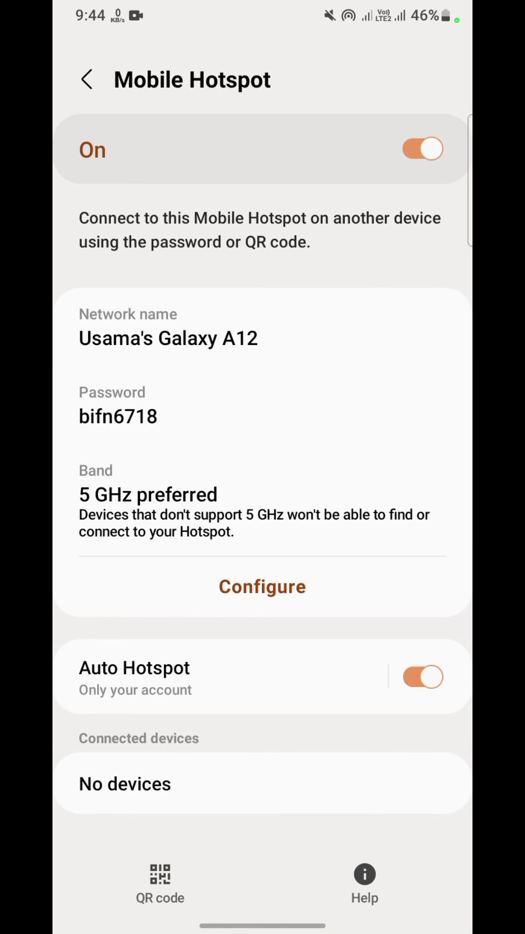
drag(263, 925, 263, 511)
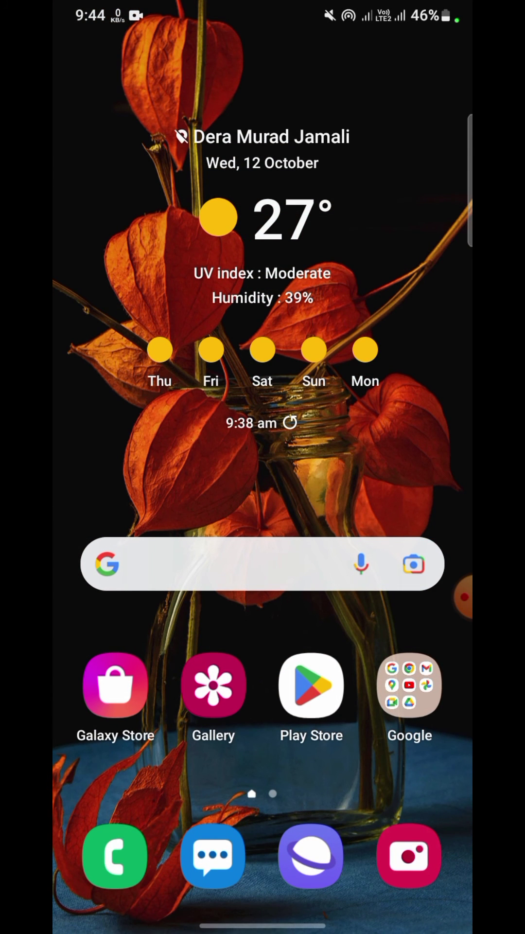